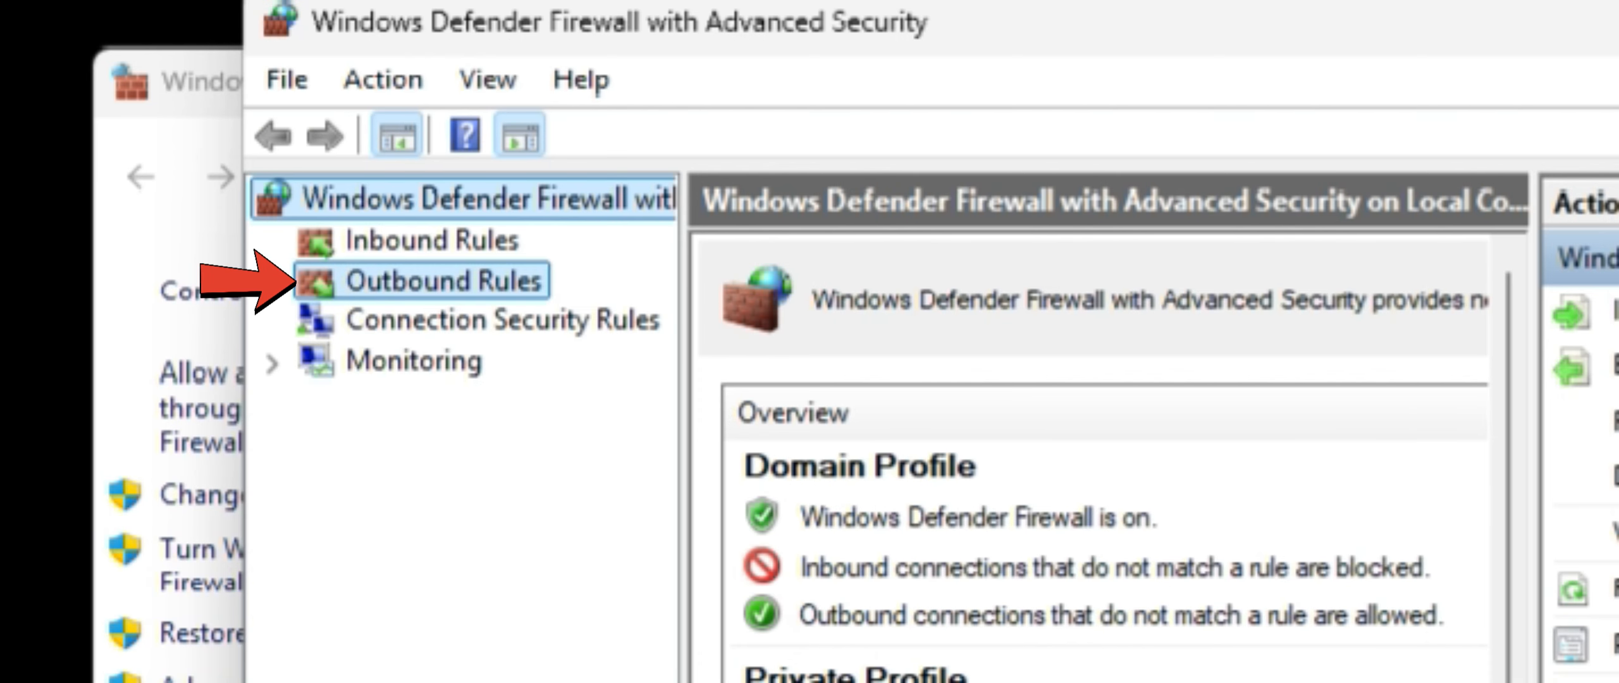
# Start a new outbound firewall rule and set its rule type to Program
pyautogui.click(443, 282)
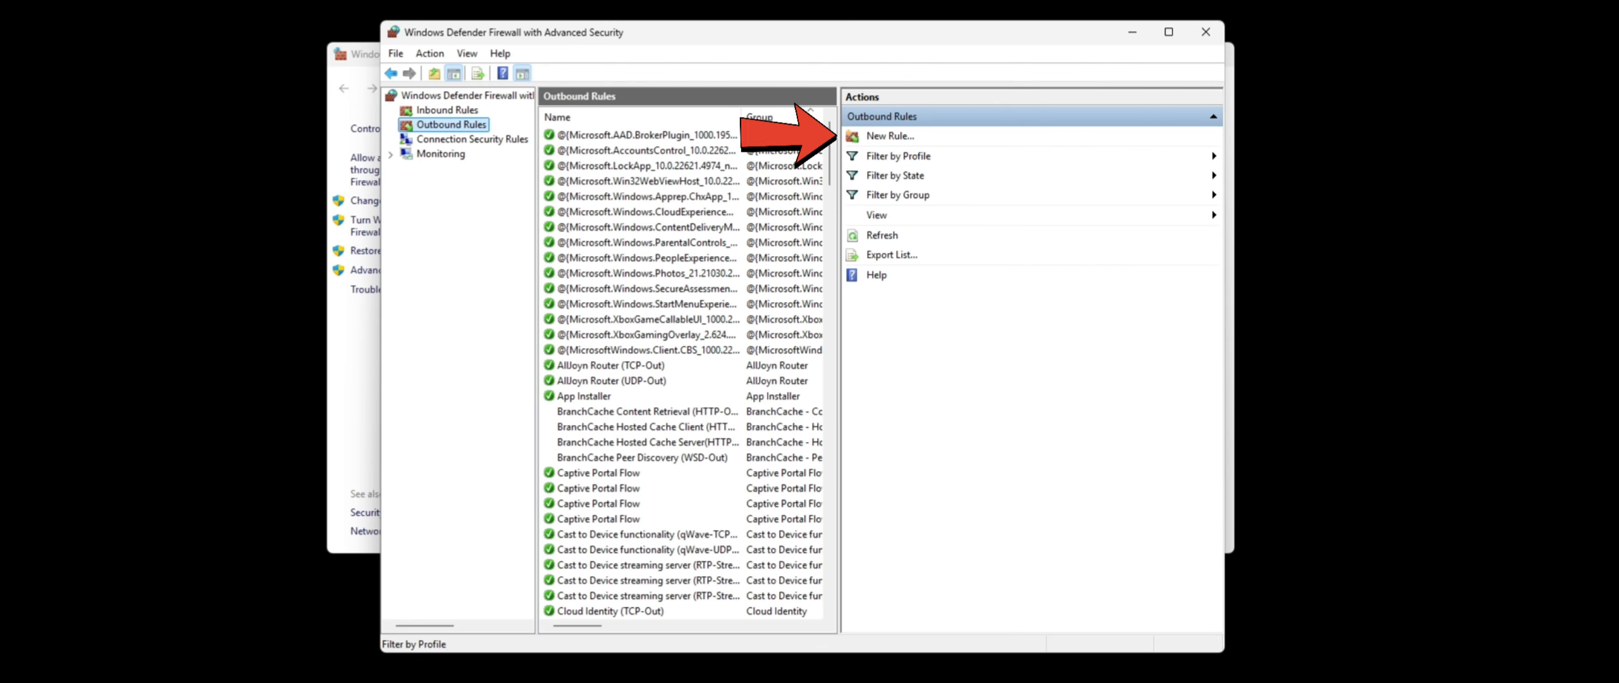
pyautogui.click(890, 136)
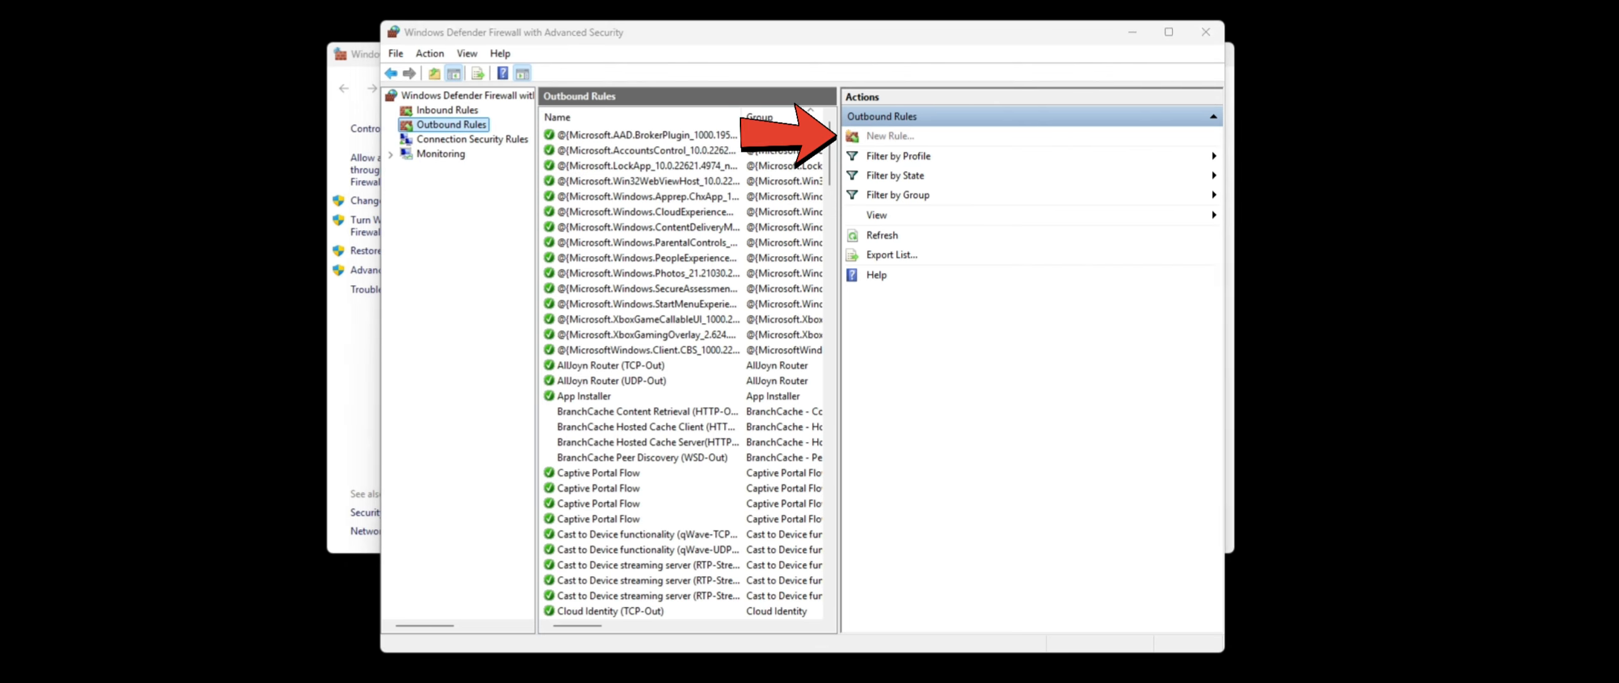
pyautogui.moveTo(370, 69); pyautogui.dragTo(966, 137)
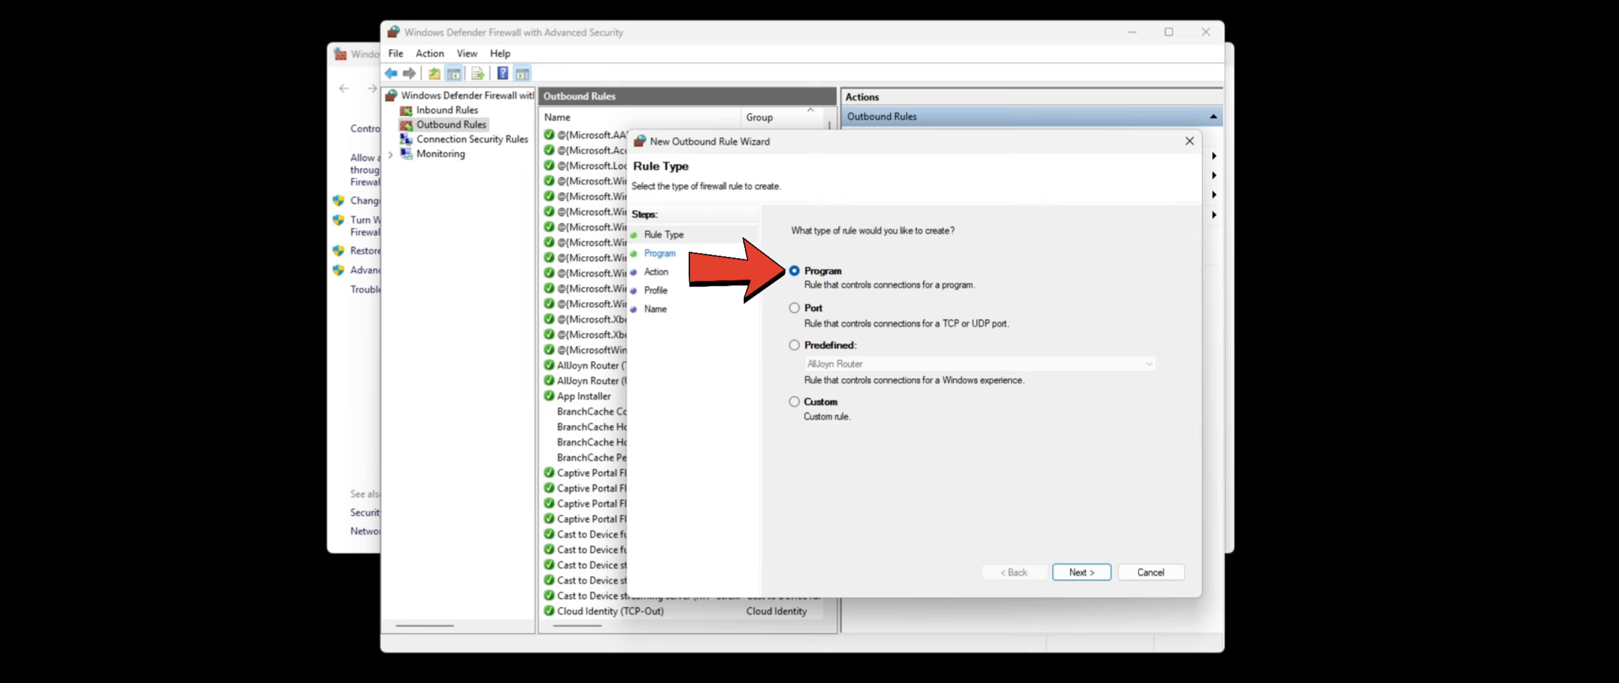
pyautogui.click(1082, 572)
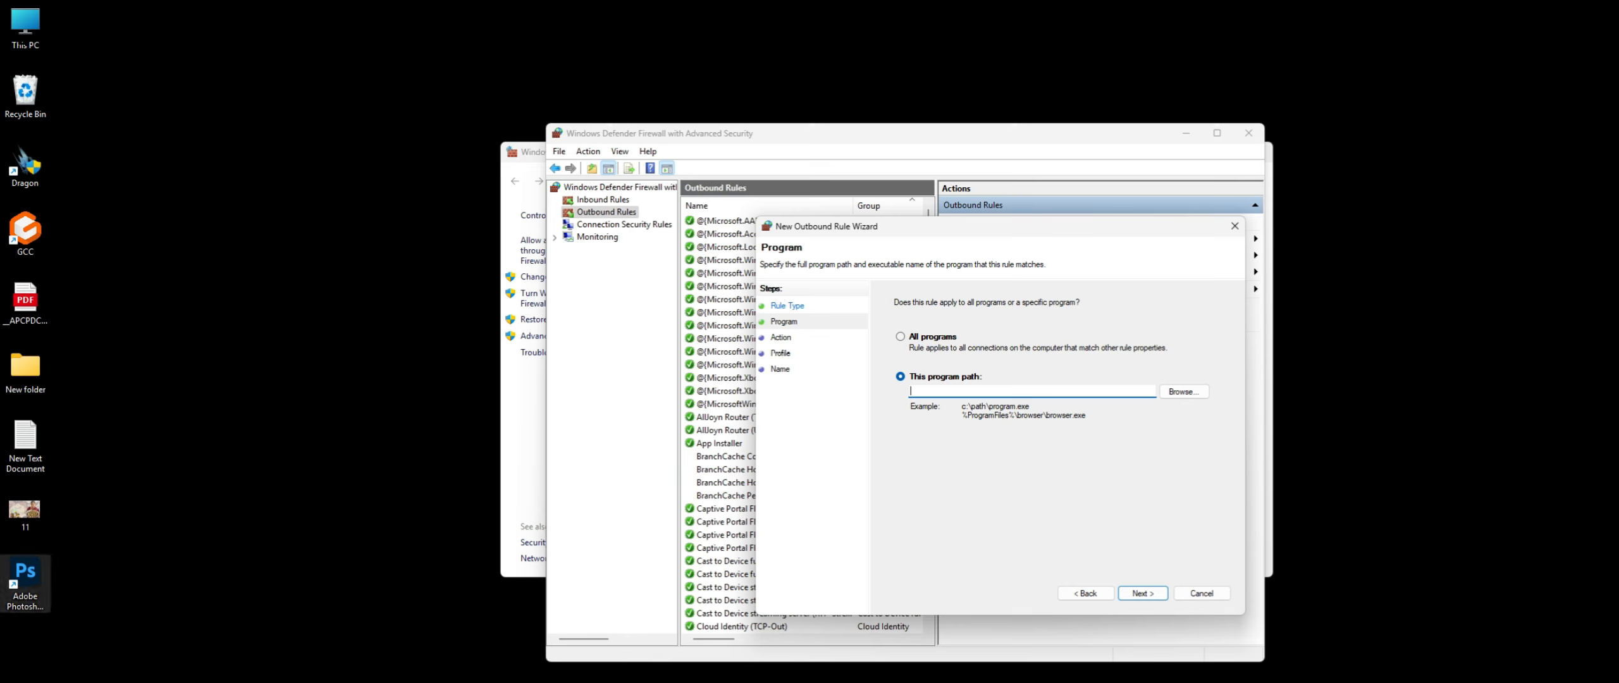
# Copy the full path of the Photoshop application from the Adobe Photoshop 2024 folder, reached through the desktop shortcut's file location
pyautogui.rightClick(25, 578)
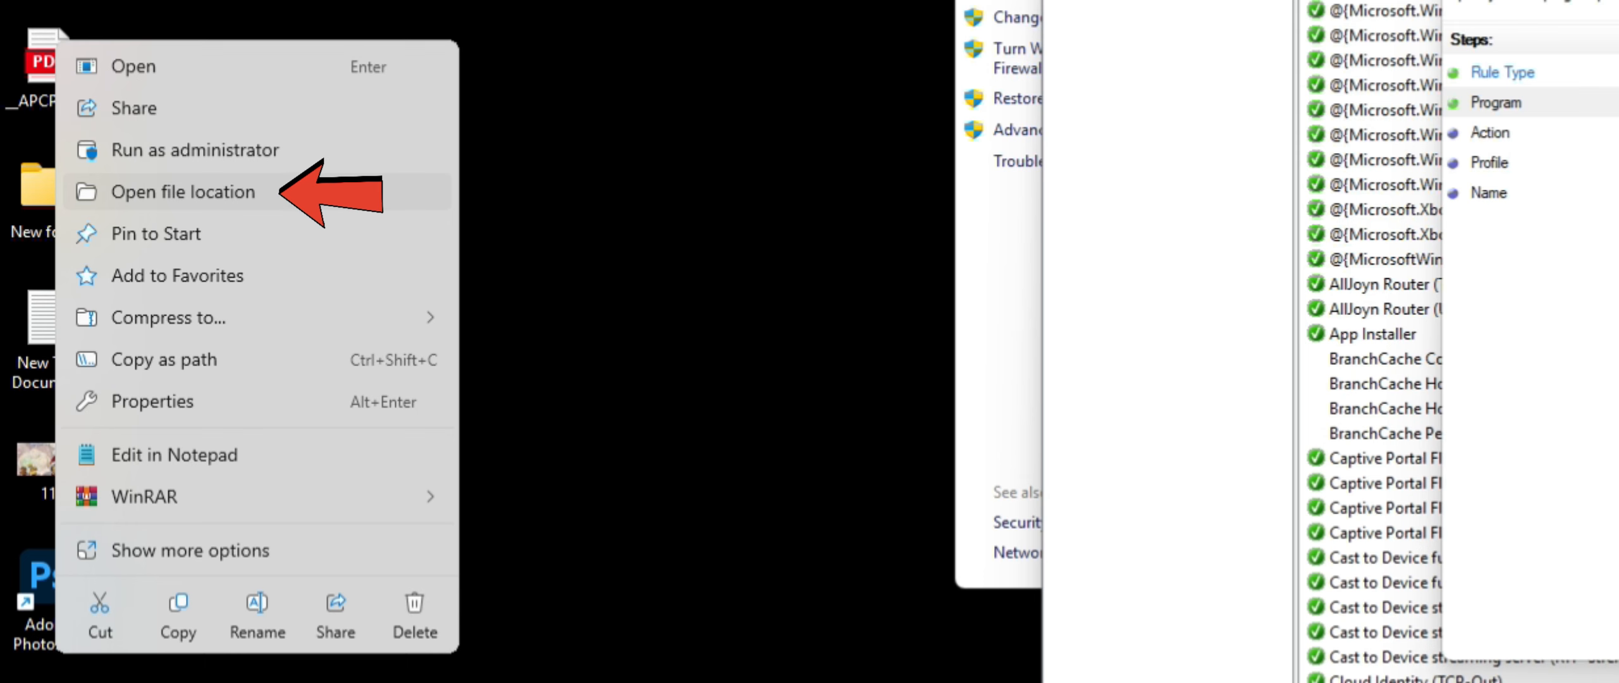
pyautogui.click(183, 192)
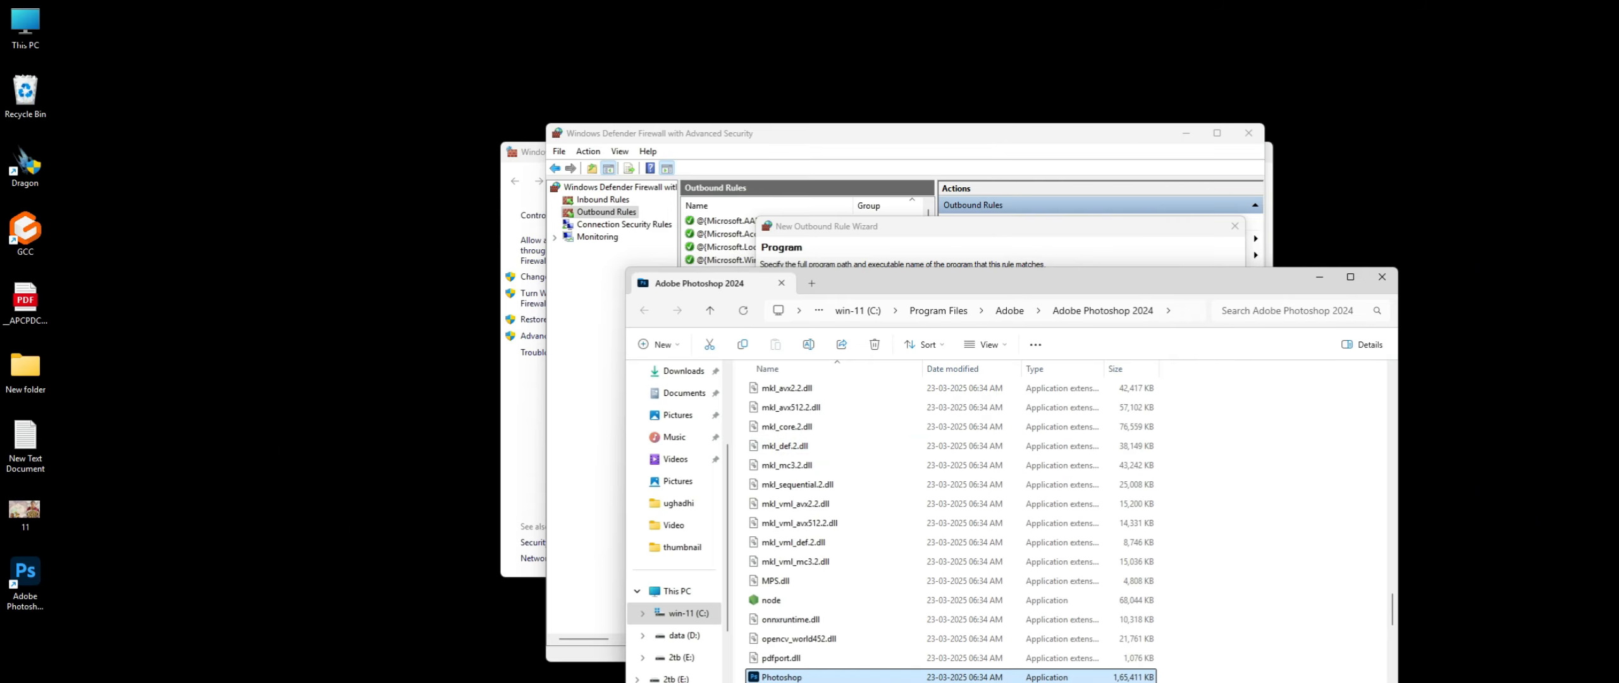
pyautogui.moveTo(1196, 284); pyautogui.dragTo(1384, 118)
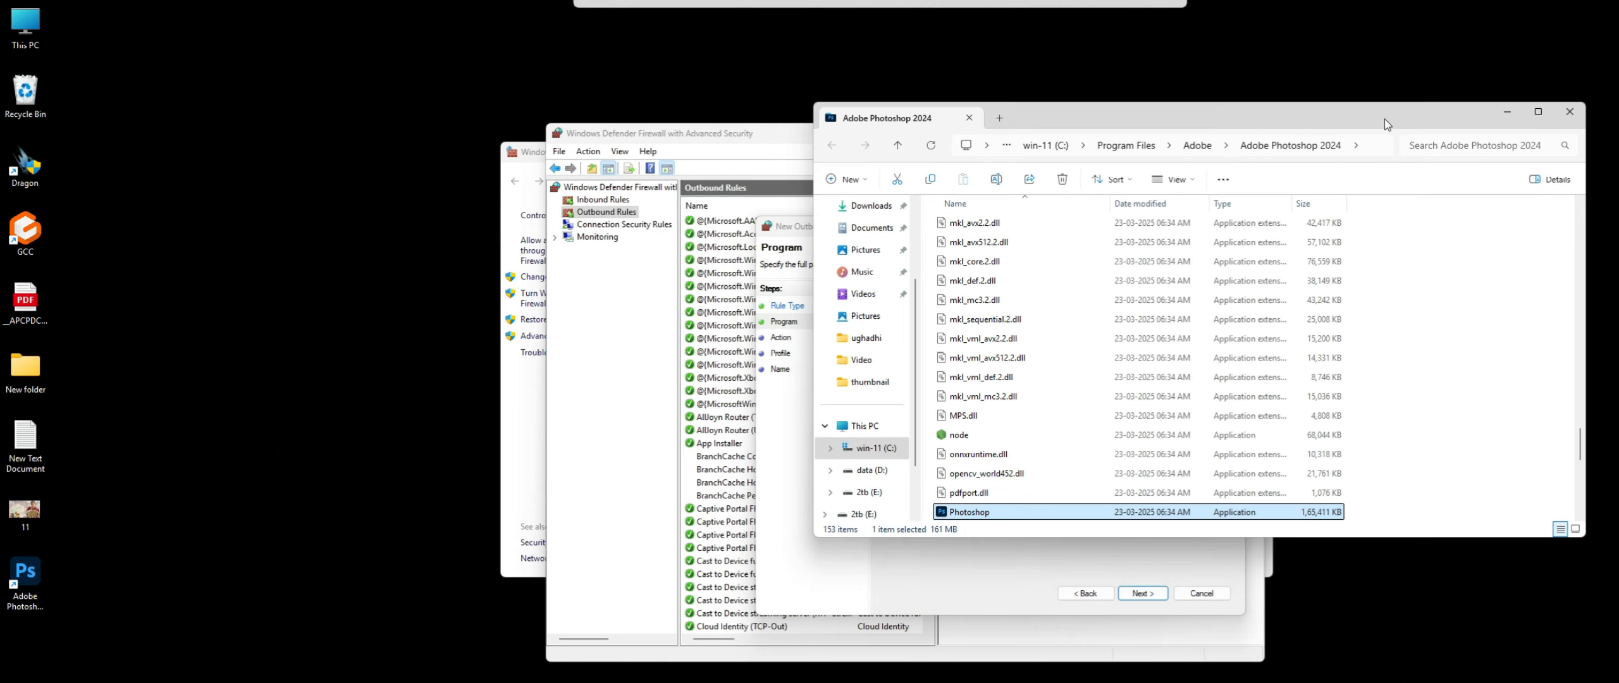
pyautogui.scroll(-4, 1074, 418)
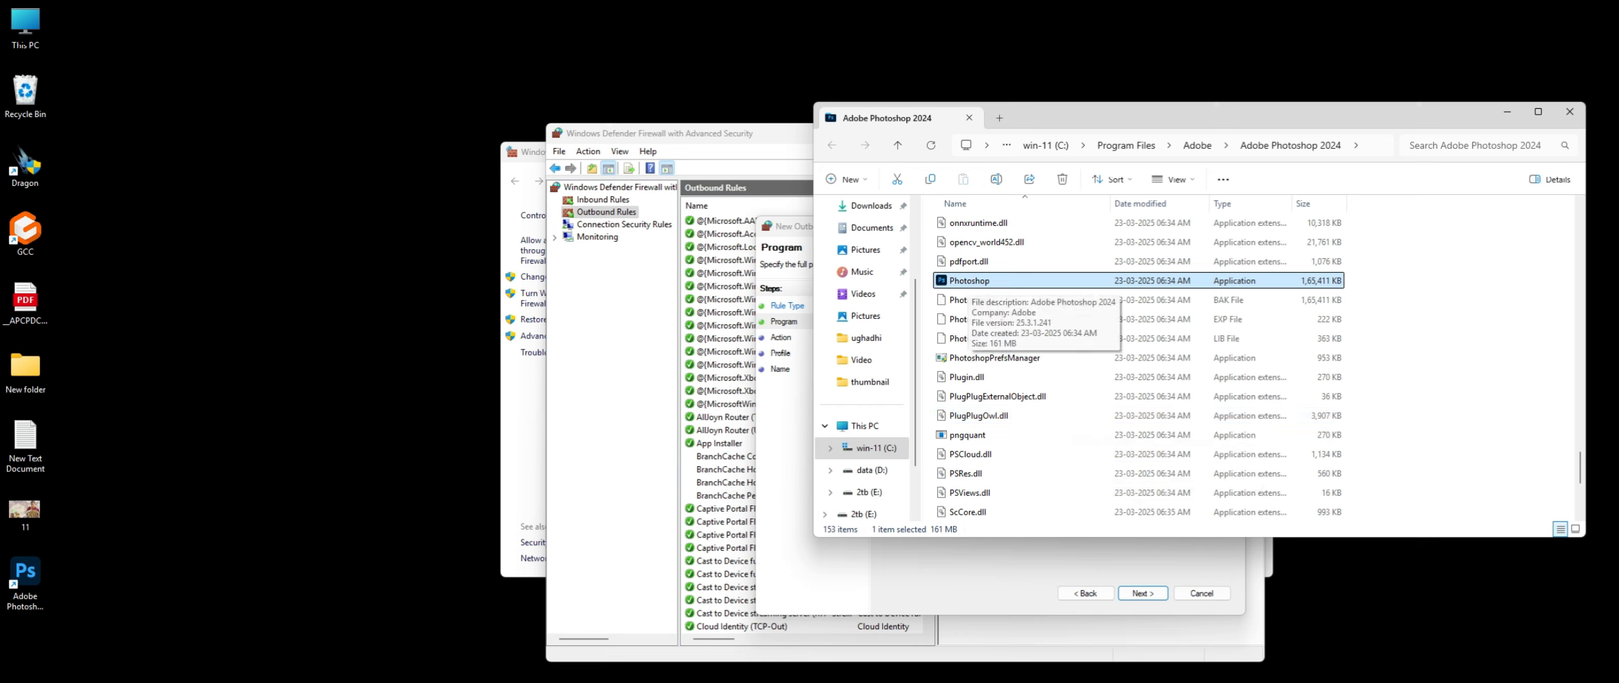
pyautogui.rightClick(1038, 283)
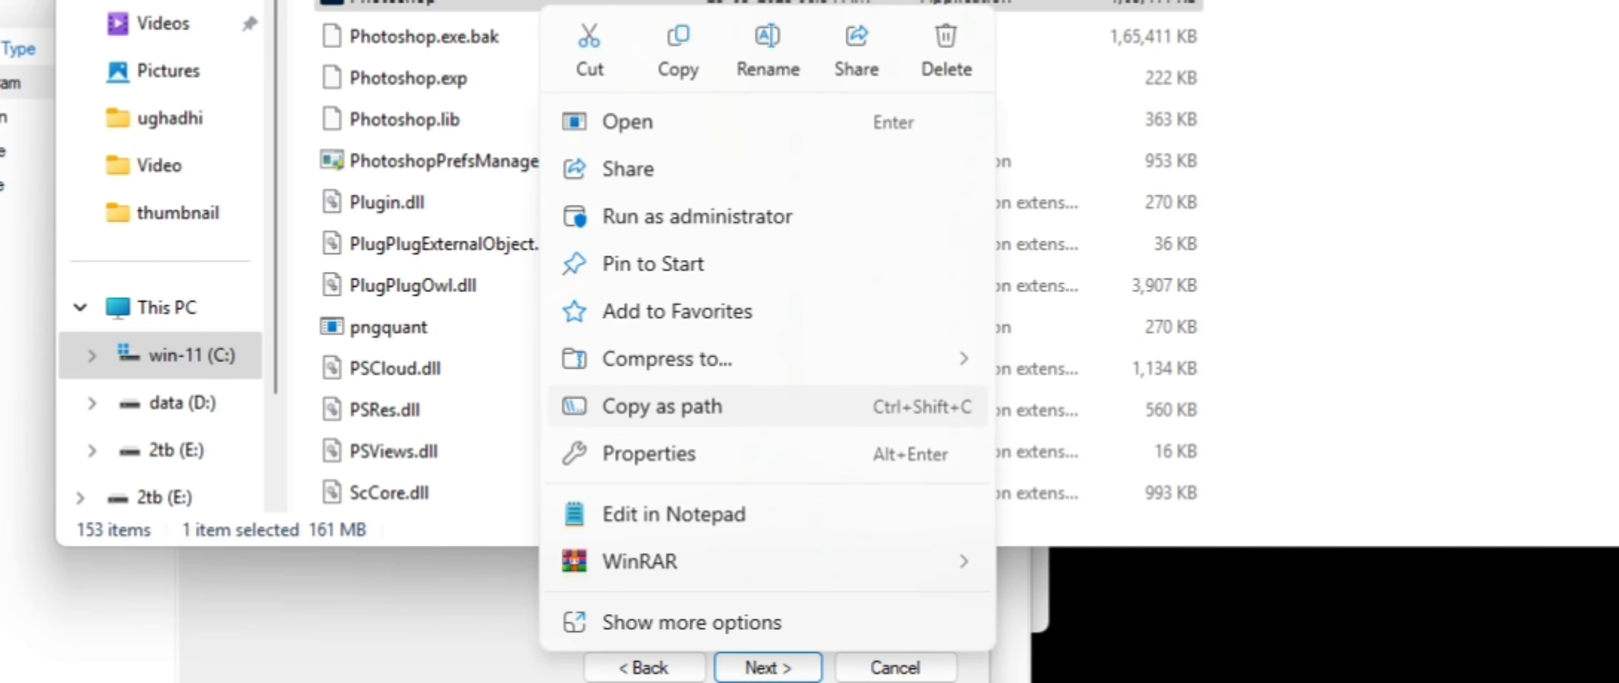
pyautogui.click(664, 406)
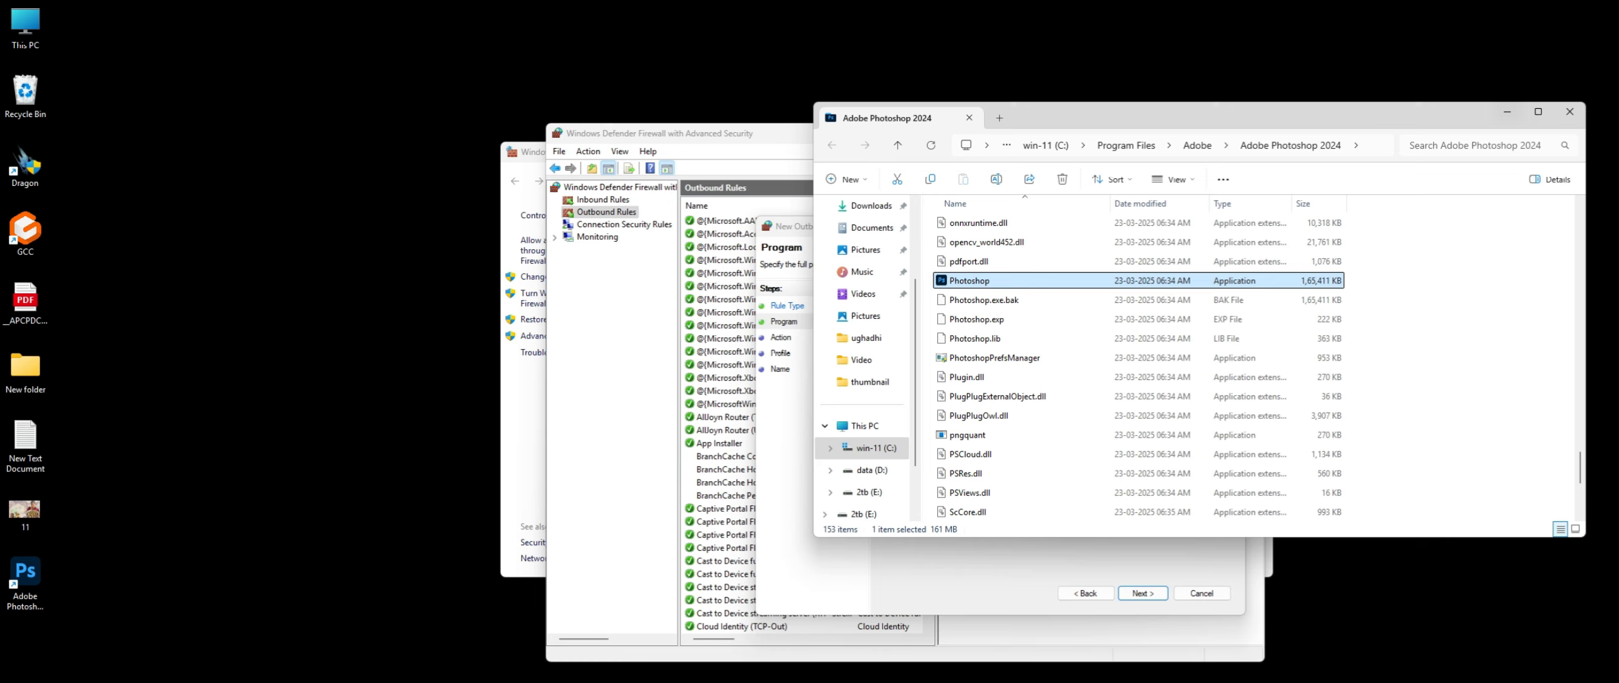
pyautogui.click(1507, 112)
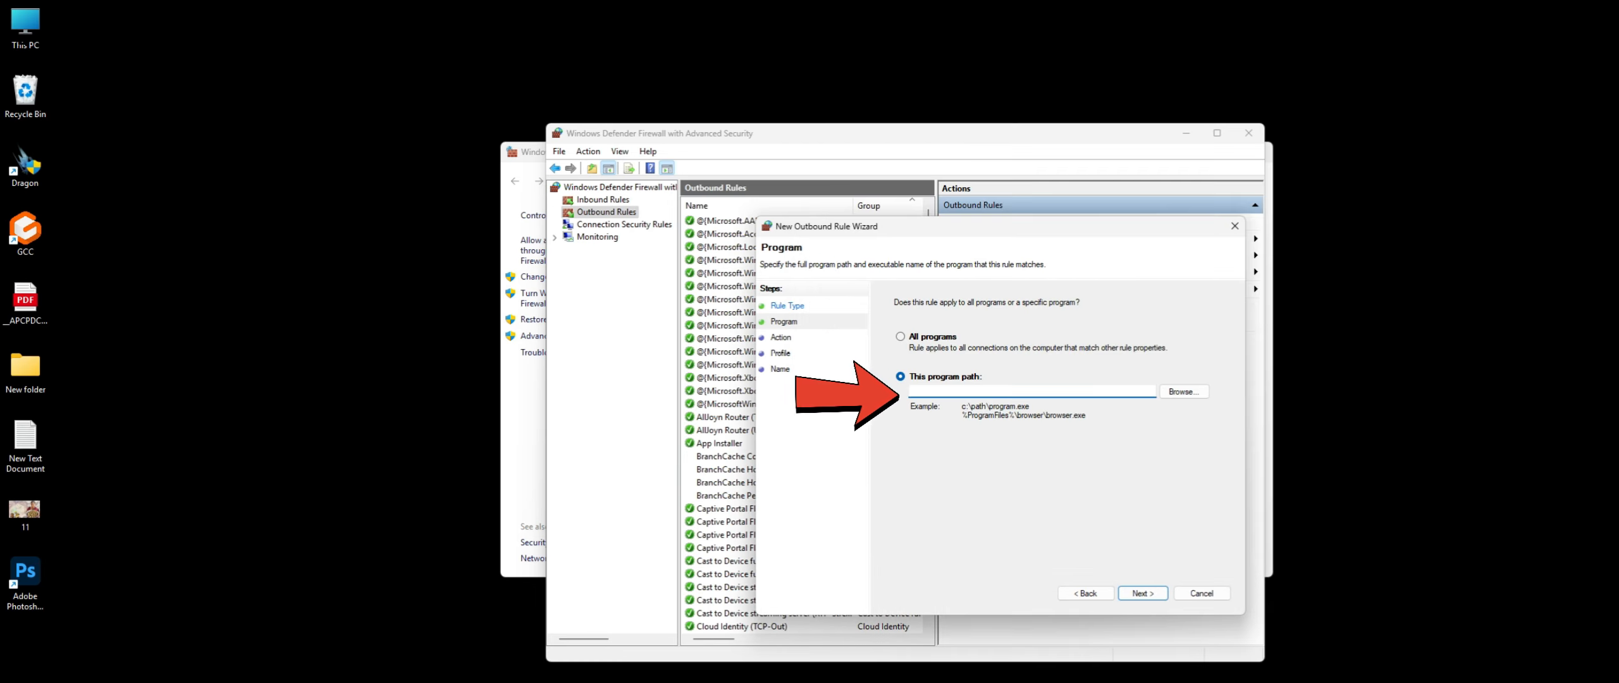
# Set the rule's program path to C:\Program Files\Adobe\Adobe Photoshop 2024\Photoshop.exe, pasting the copied path and removing its surrounding quotation marks
pyautogui.rightClick(949, 392)
pyautogui.click(982, 450)
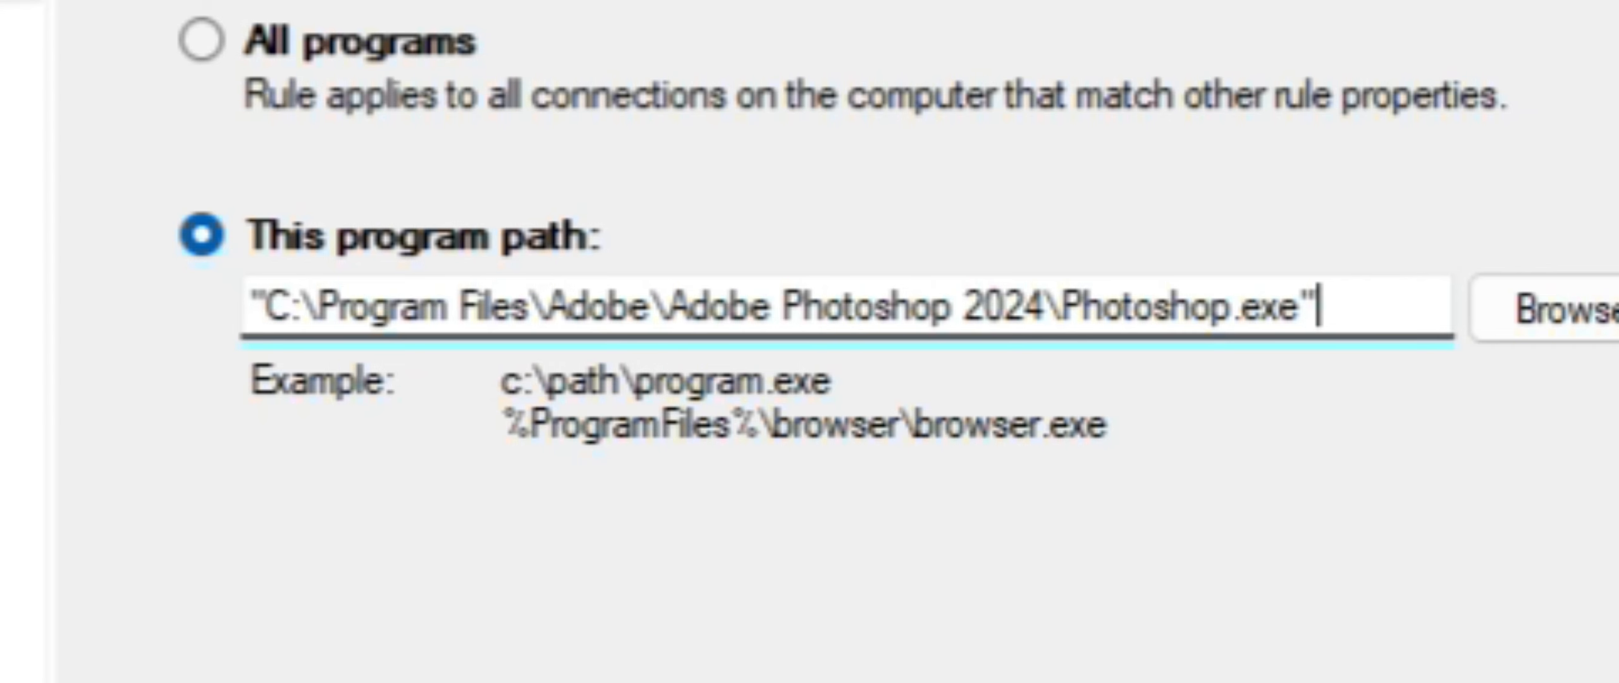
pyautogui.press('BackSpace')
pyautogui.click(271, 306)
pyautogui.press('BackSpace')
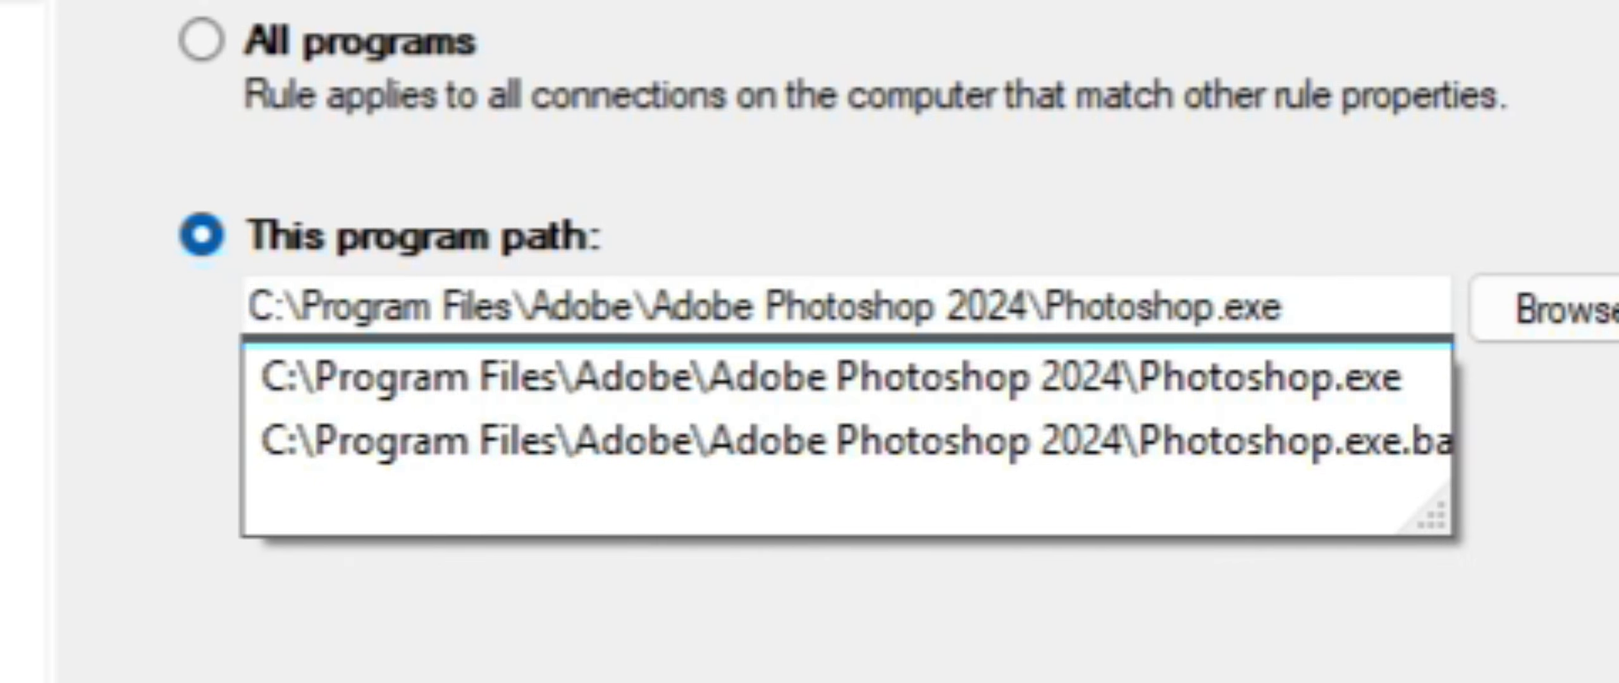
pyautogui.press('Escape')
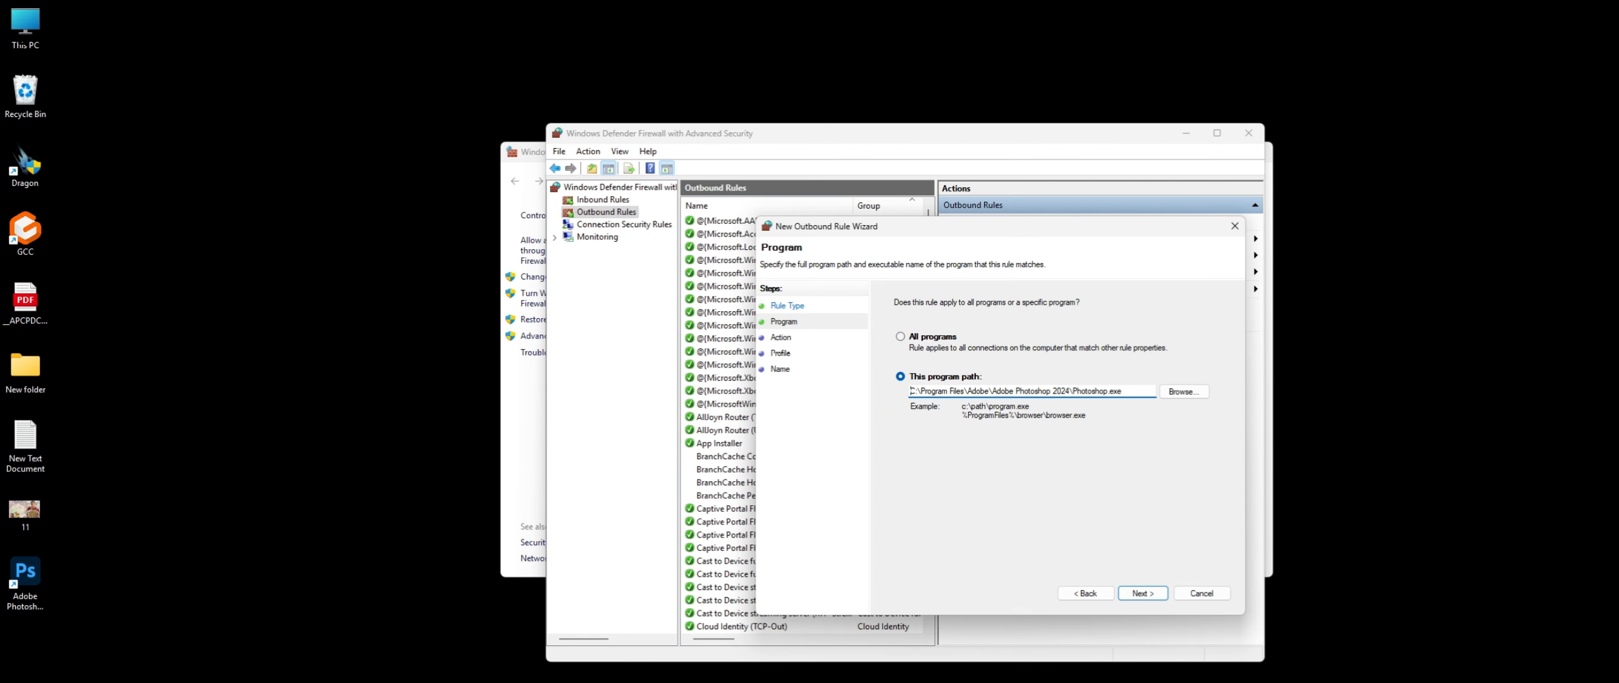
pyautogui.hotkey('ctrl', 'a')
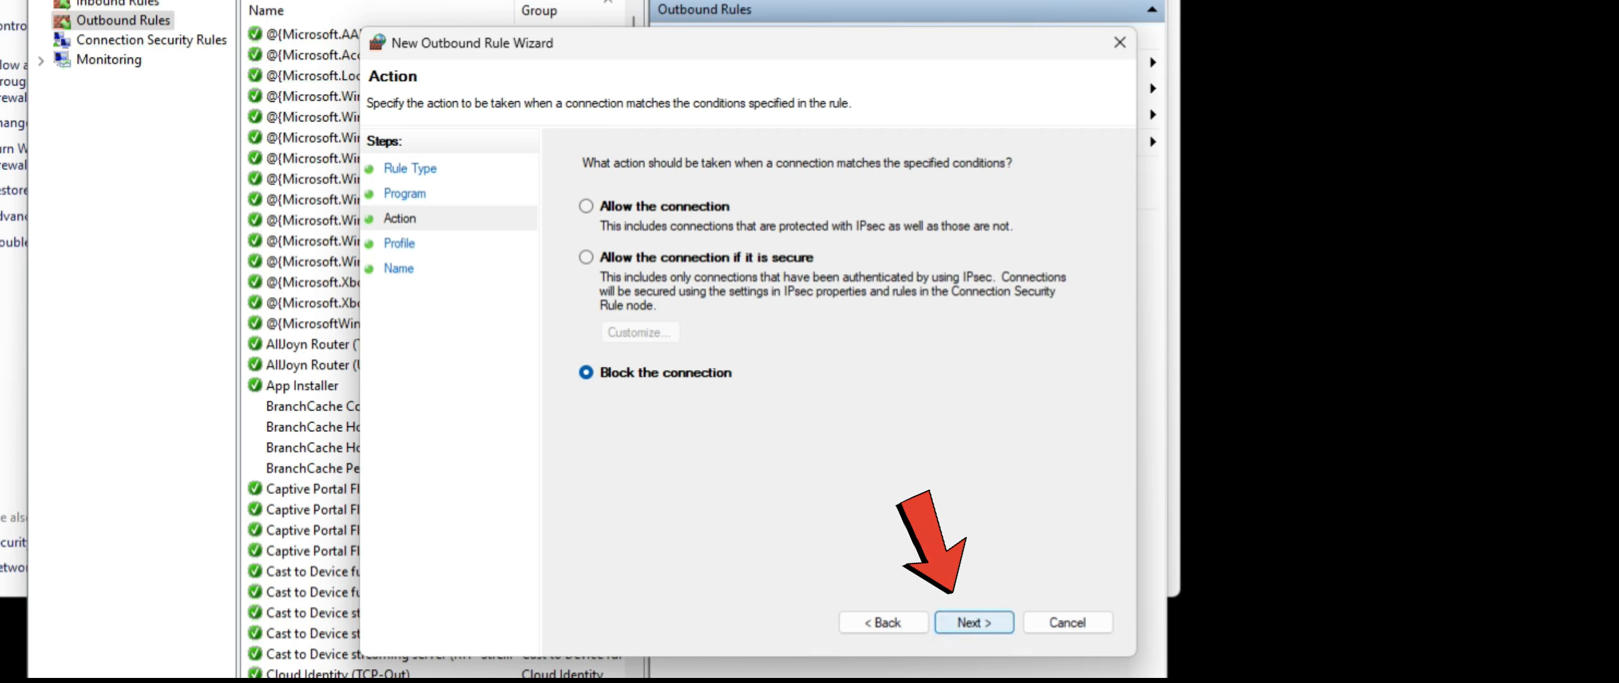
# Finish the rule with Block the connection, applied to the Domain, Private and Public profiles, and name it ps
pyautogui.click(974, 623)
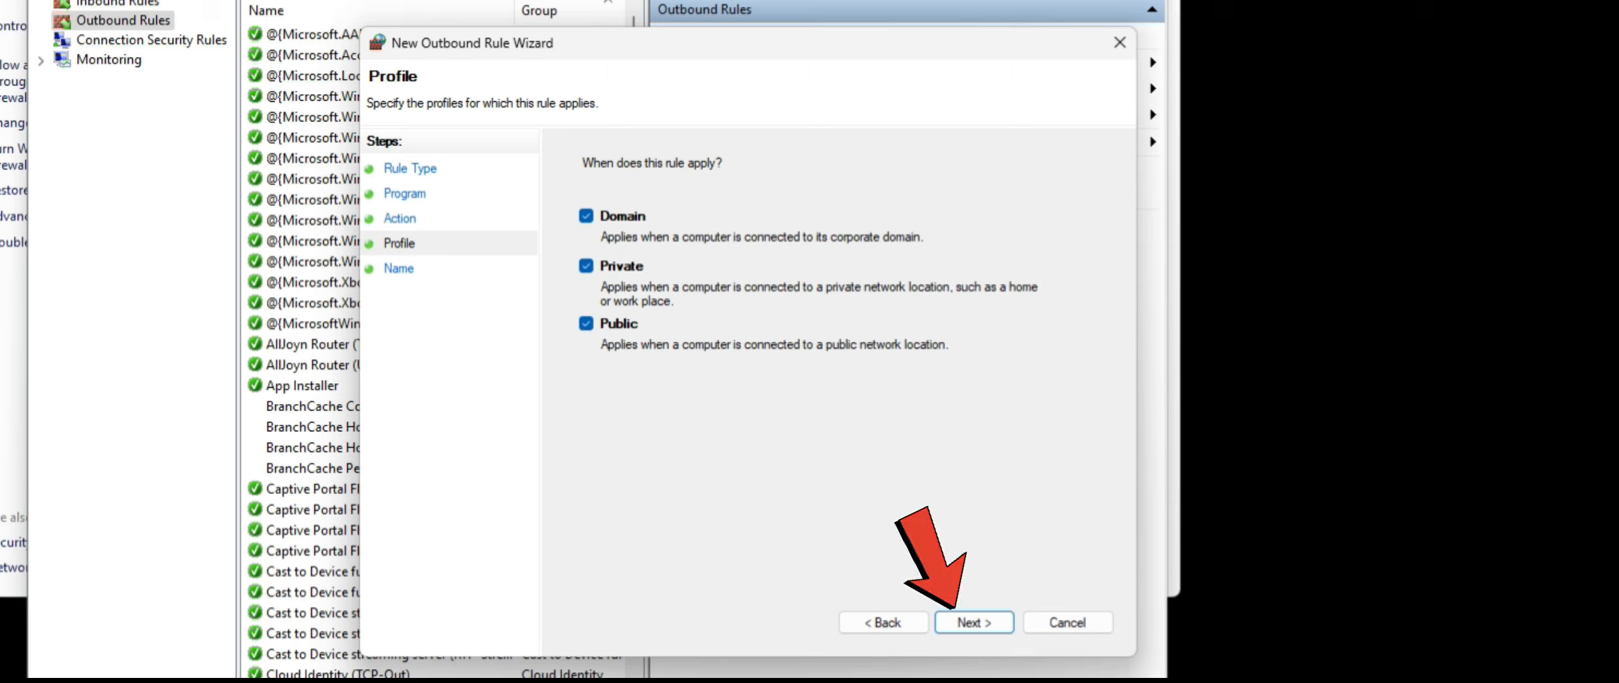
pyautogui.click(974, 623)
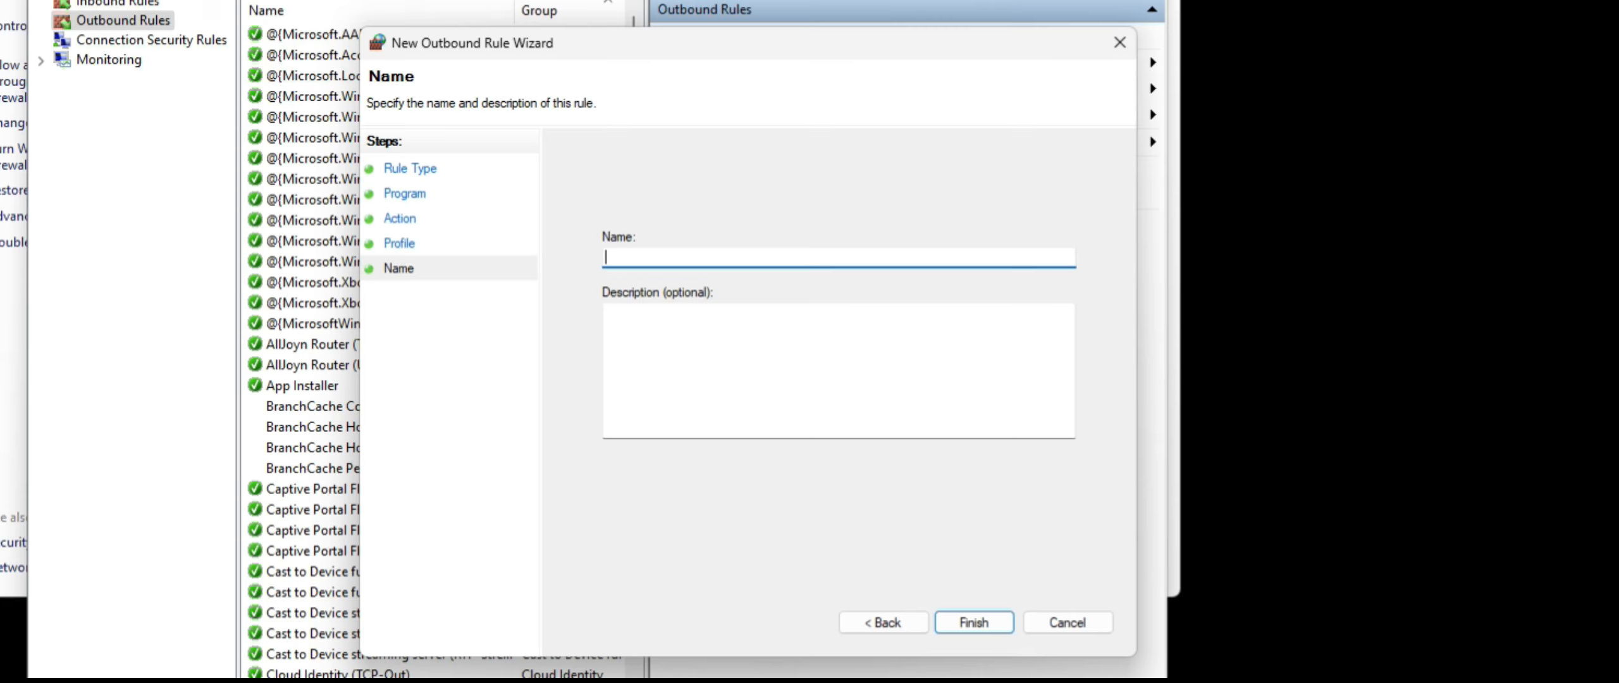
pyautogui.write('ps')
pyautogui.click(984, 622)
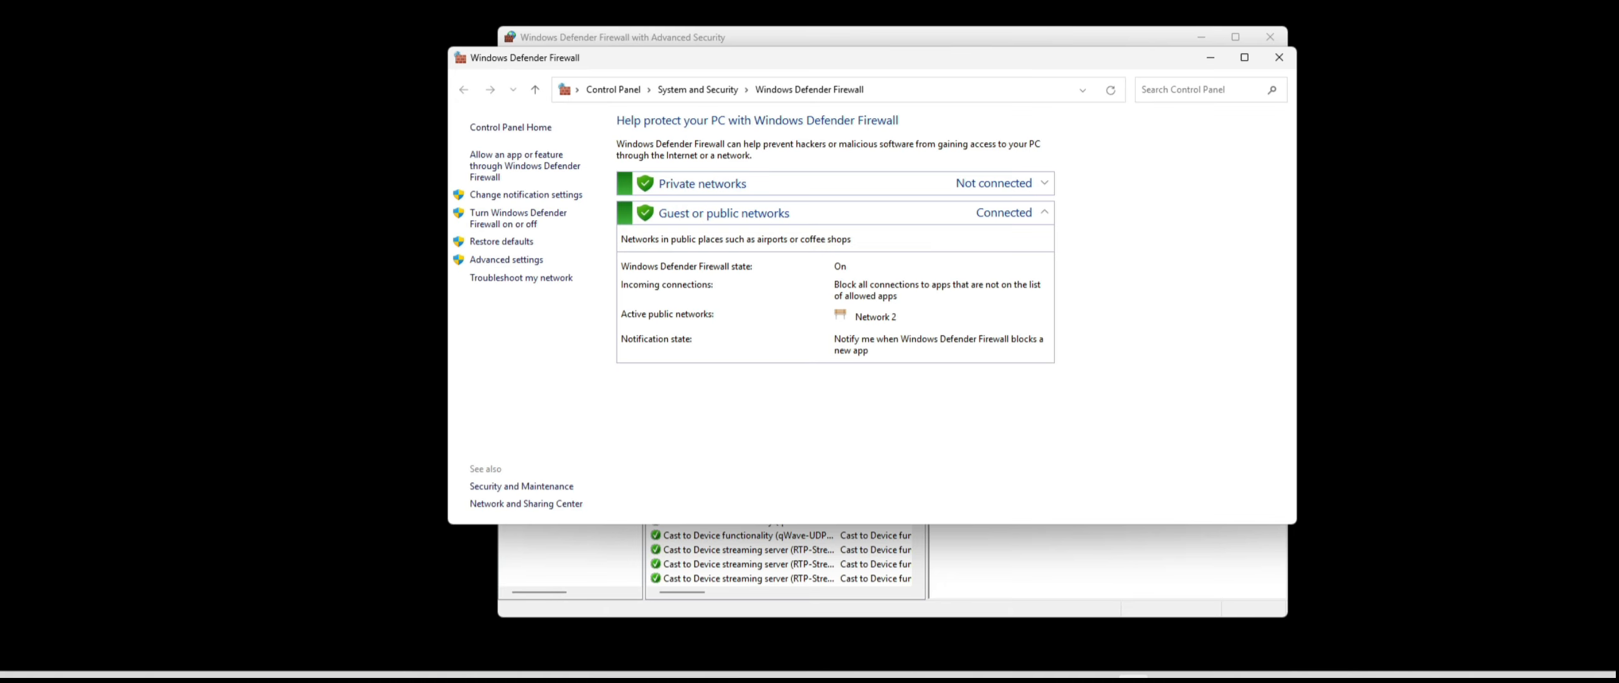
# Close the basic Windows Defender Firewall window and review the available actions for the ps outbound rule
pyautogui.click(1279, 57)
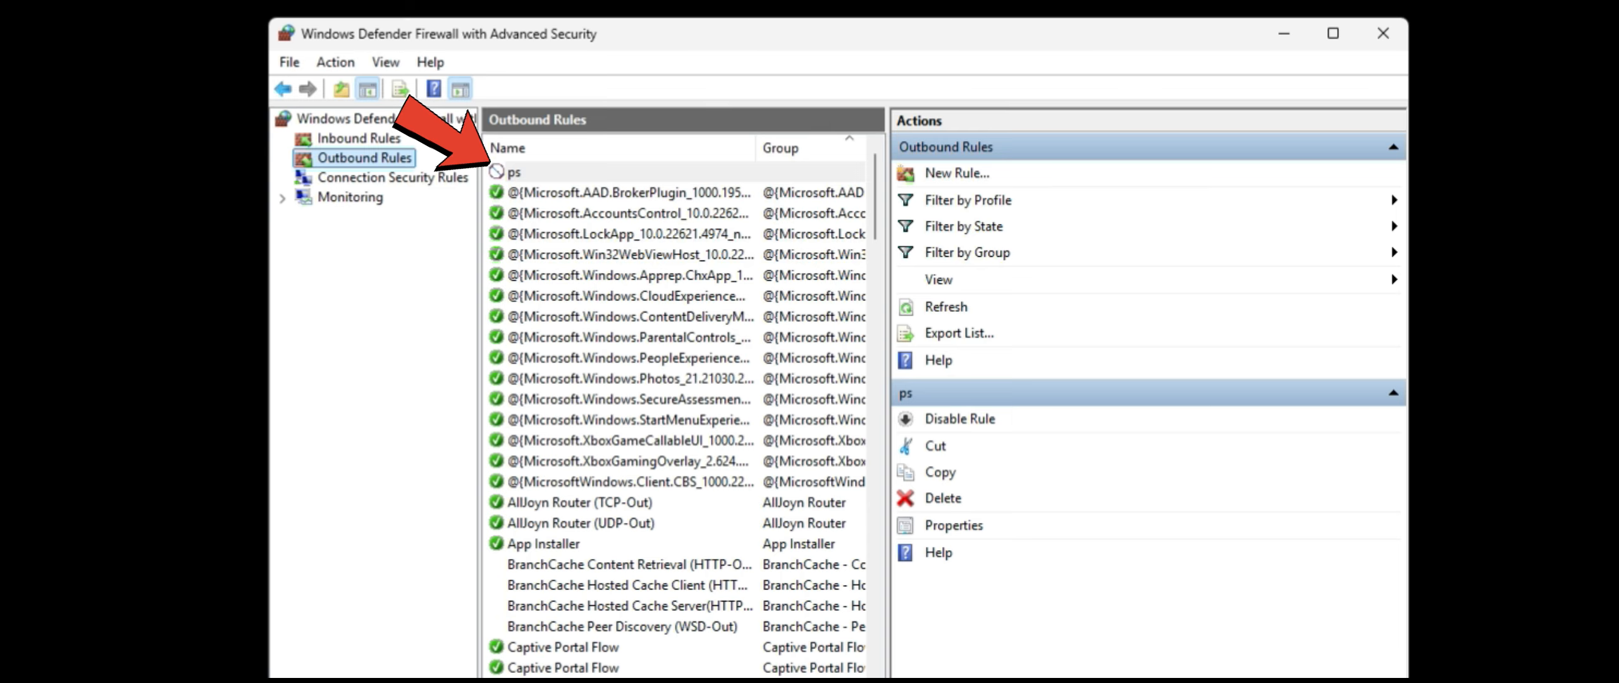
pyautogui.click(514, 172)
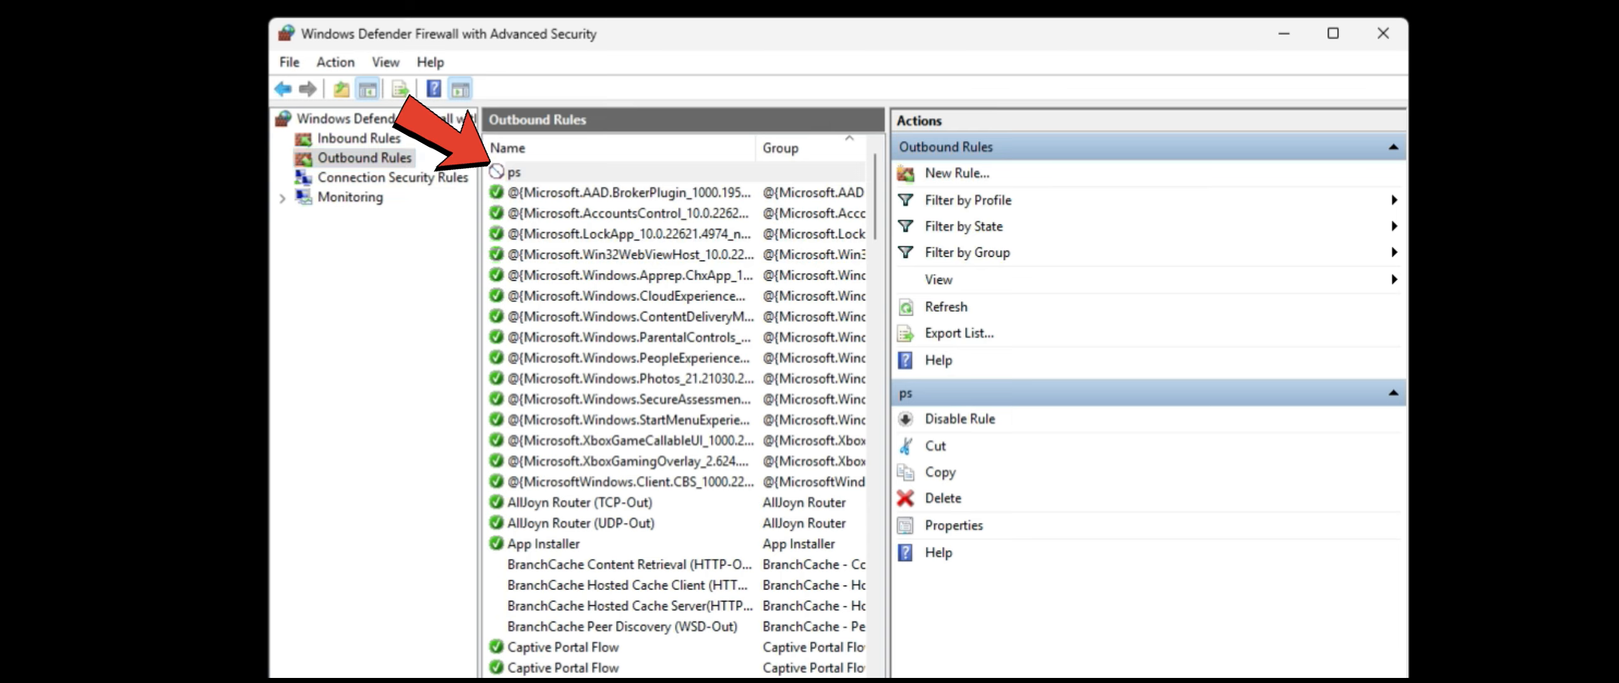
pyautogui.rightClick(524, 172)
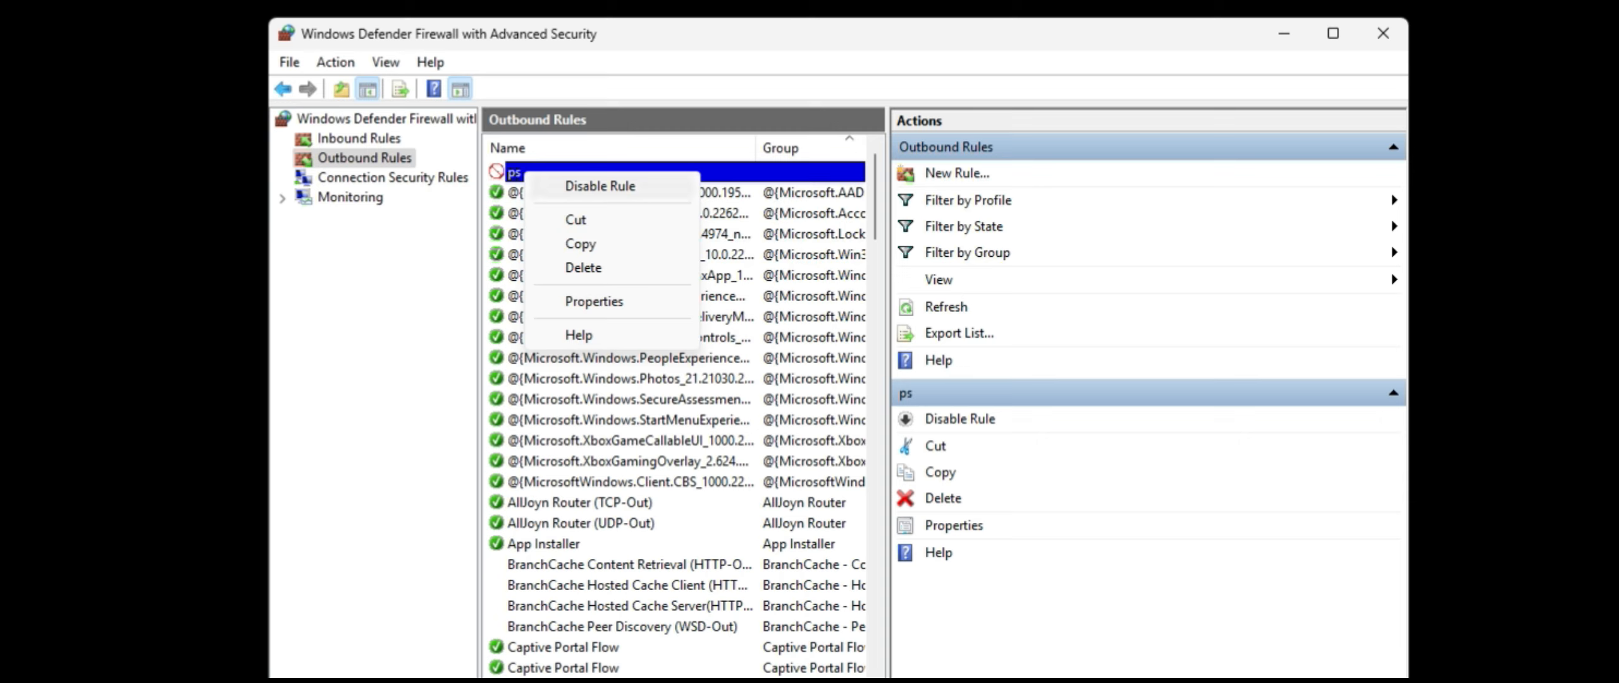
pyautogui.press('Escape')
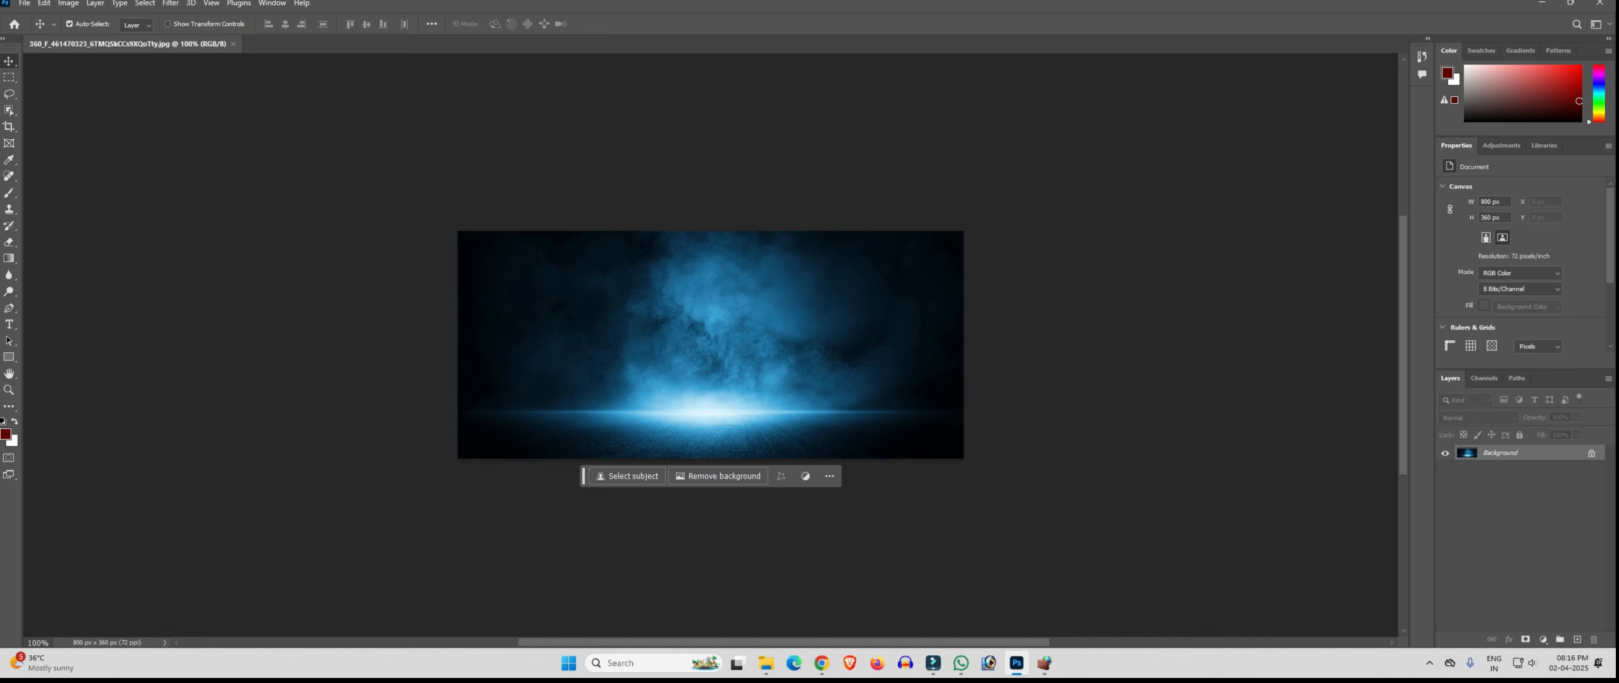
# In Photoshop, add the text "vk telugu tech" as a new type layer above the centre of the blue smoke image
pyautogui.press('t')
pyautogui.click(683, 312)
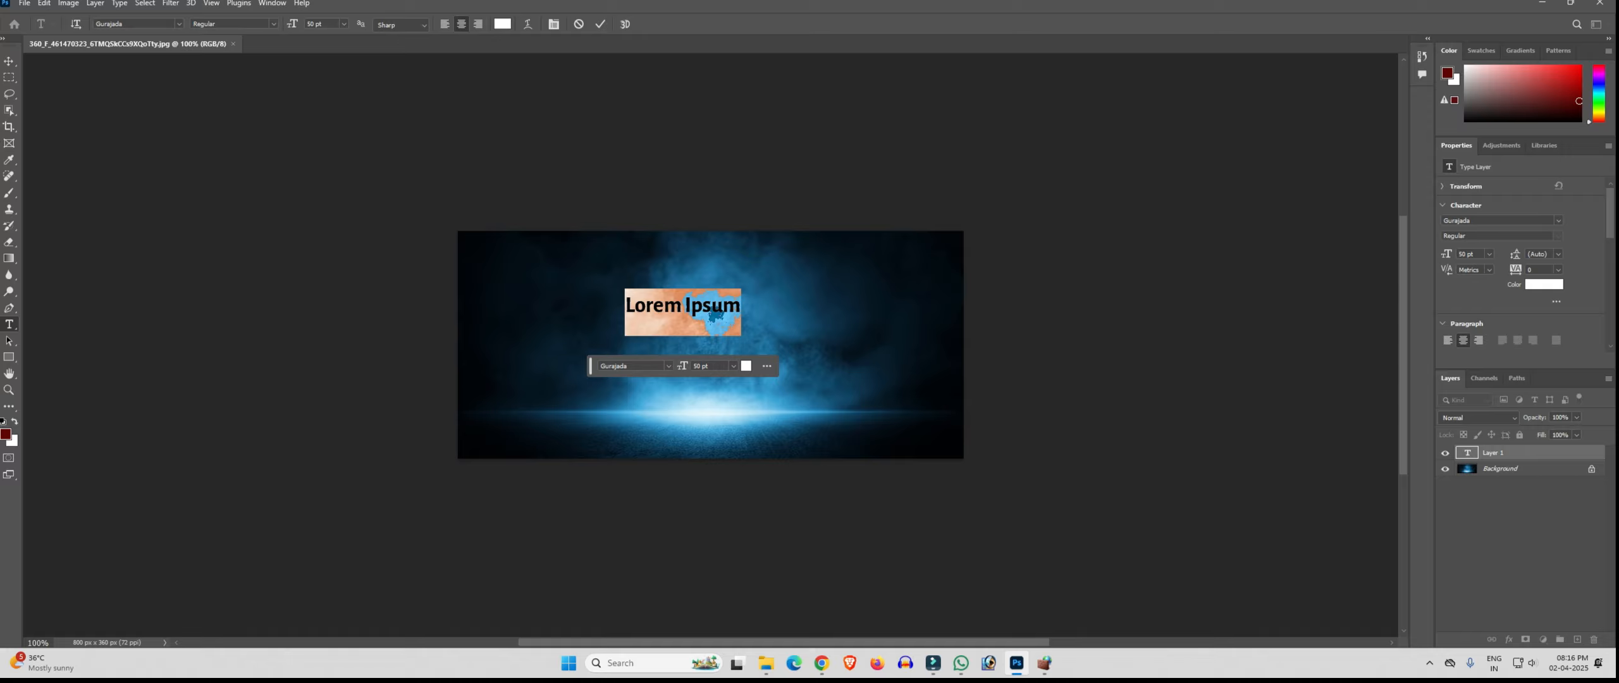
pyautogui.write('vk t')
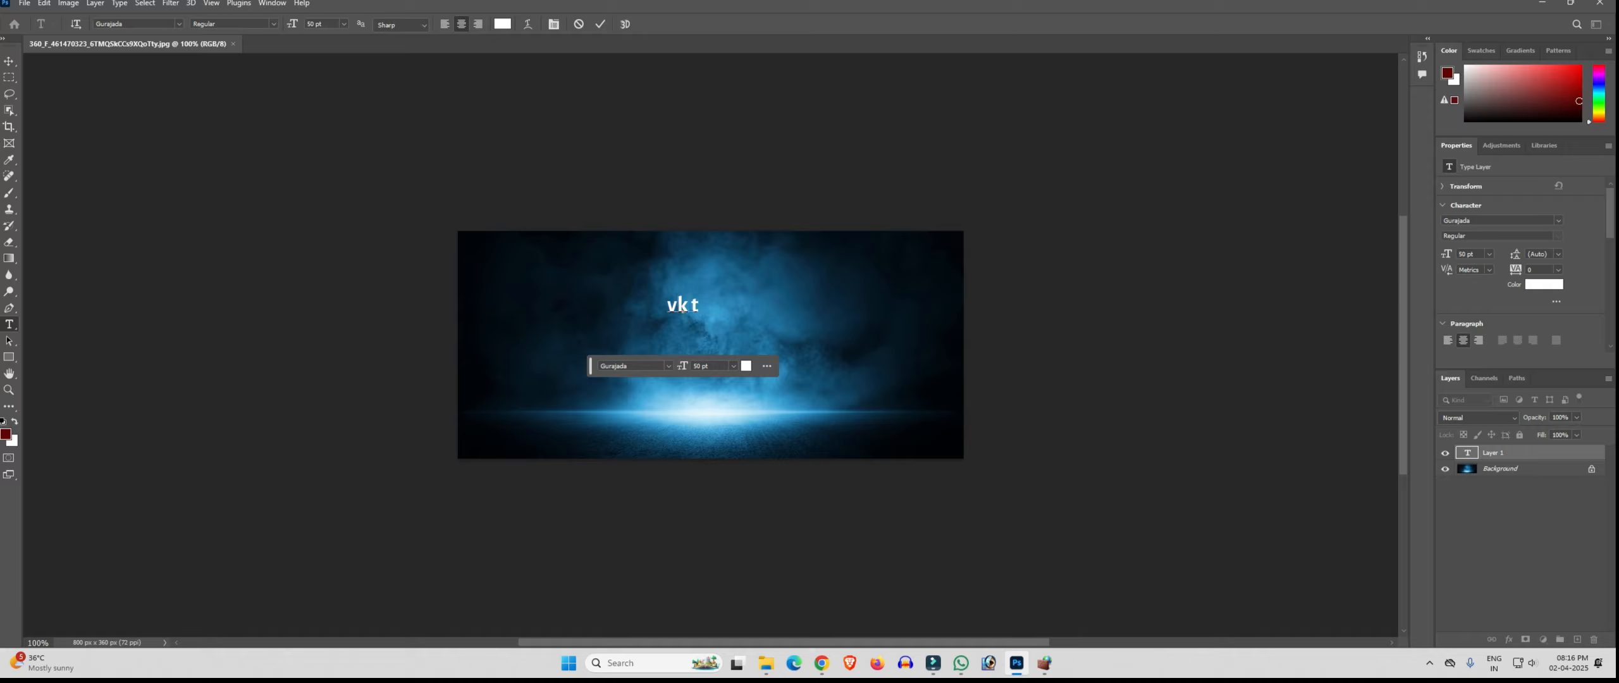
pyautogui.write('elugu tech')
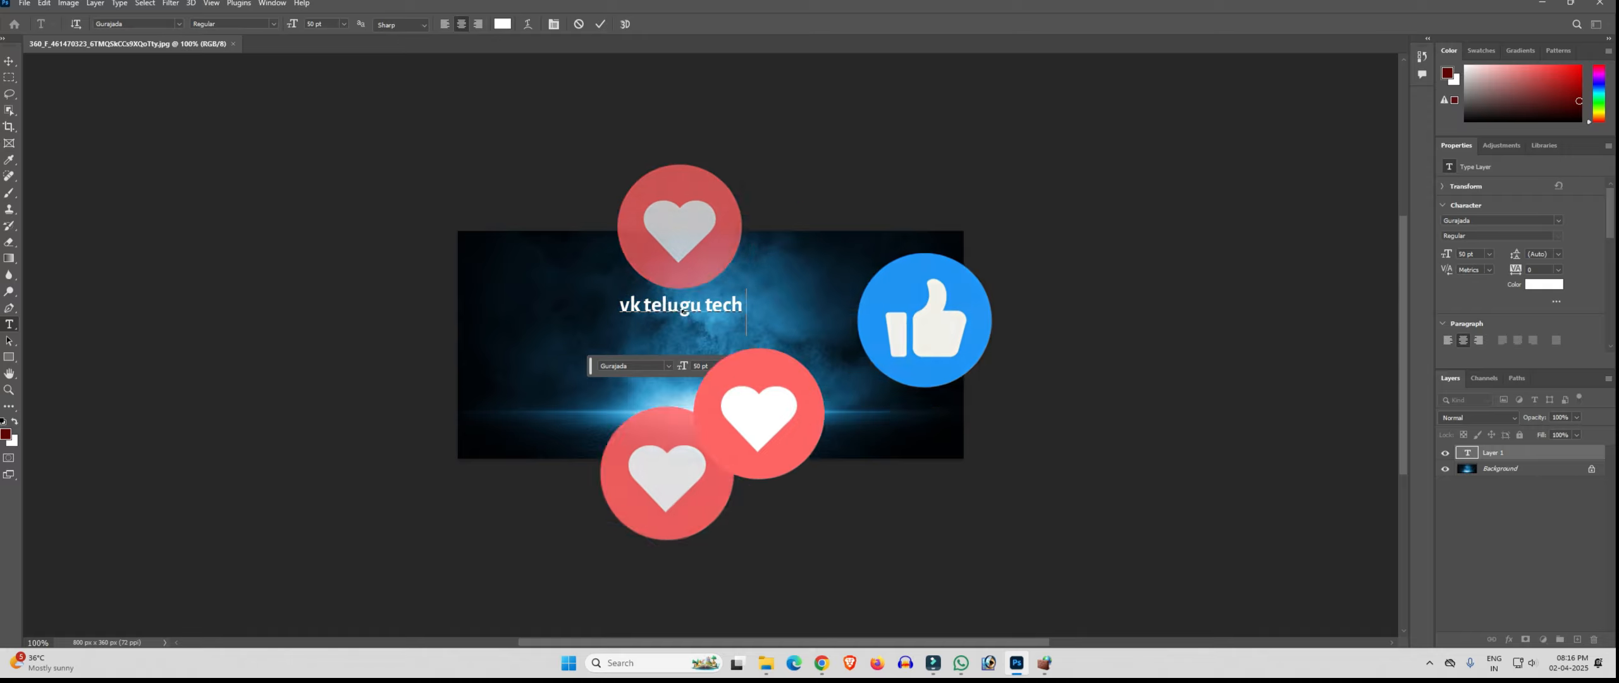
pyautogui.hotkey('ctrl', 'a')
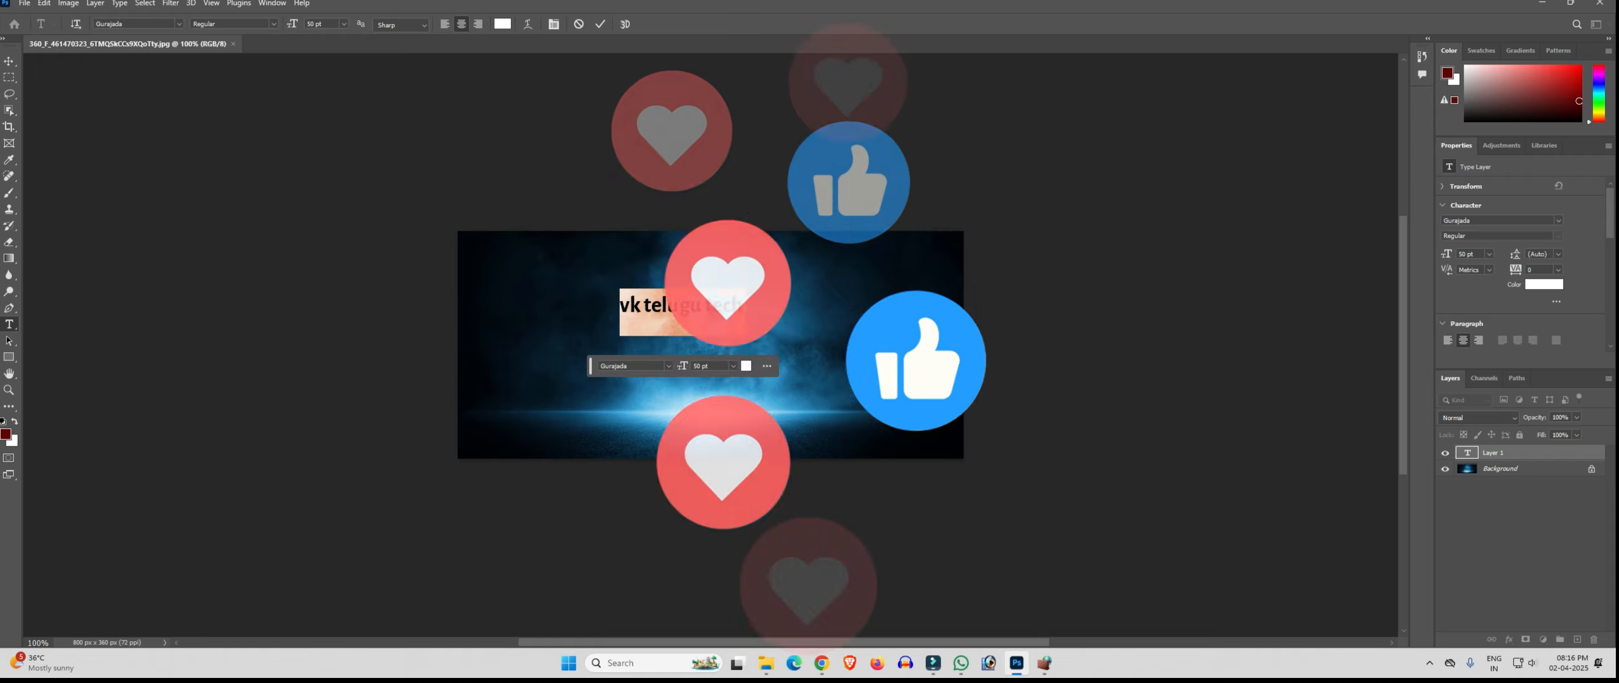
pyautogui.hotkey('ctrl', 'Return')
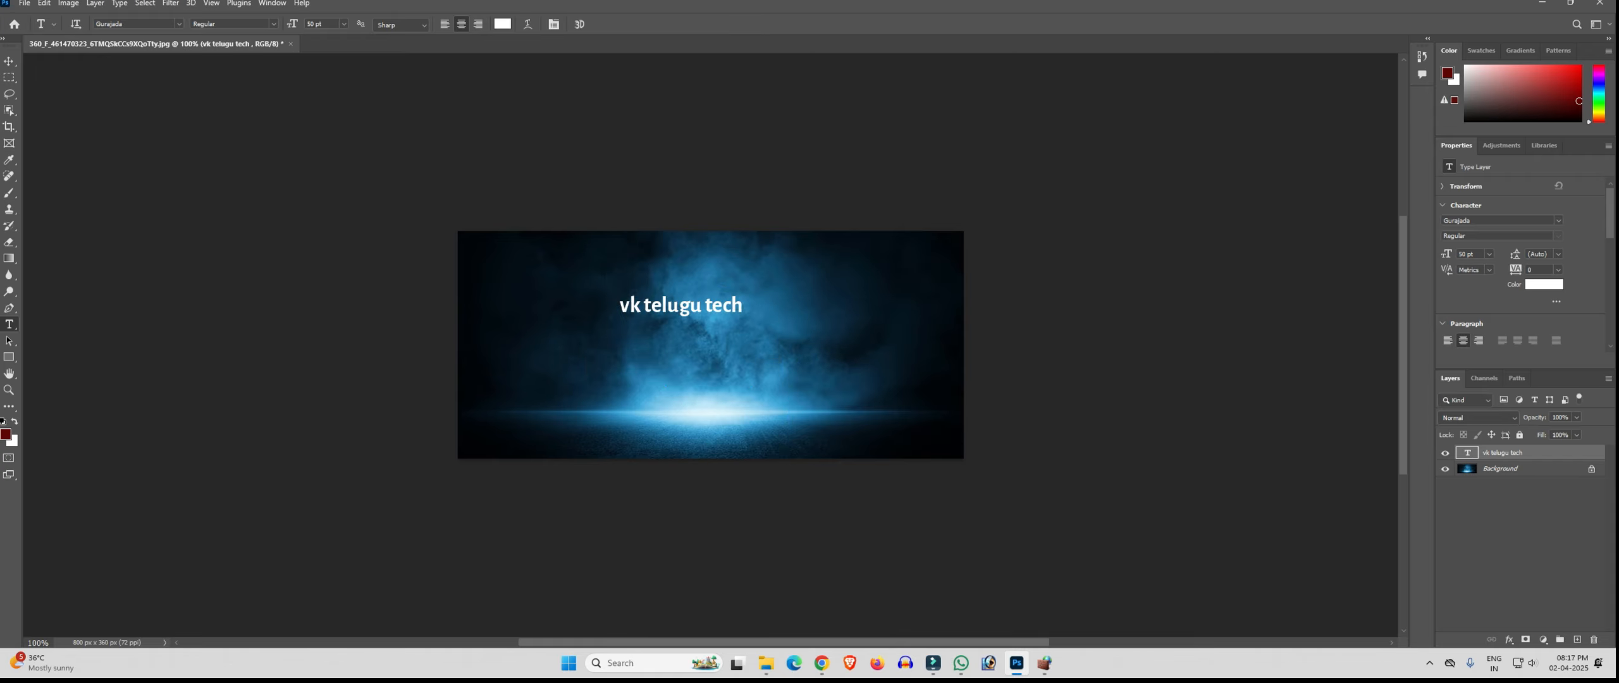
# Save the document to the Desktop in Photoshop (PSD) format under the suggested file name
pyautogui.hotkey('ctrl', 'shift', 's')
pyautogui.click(50, 120)
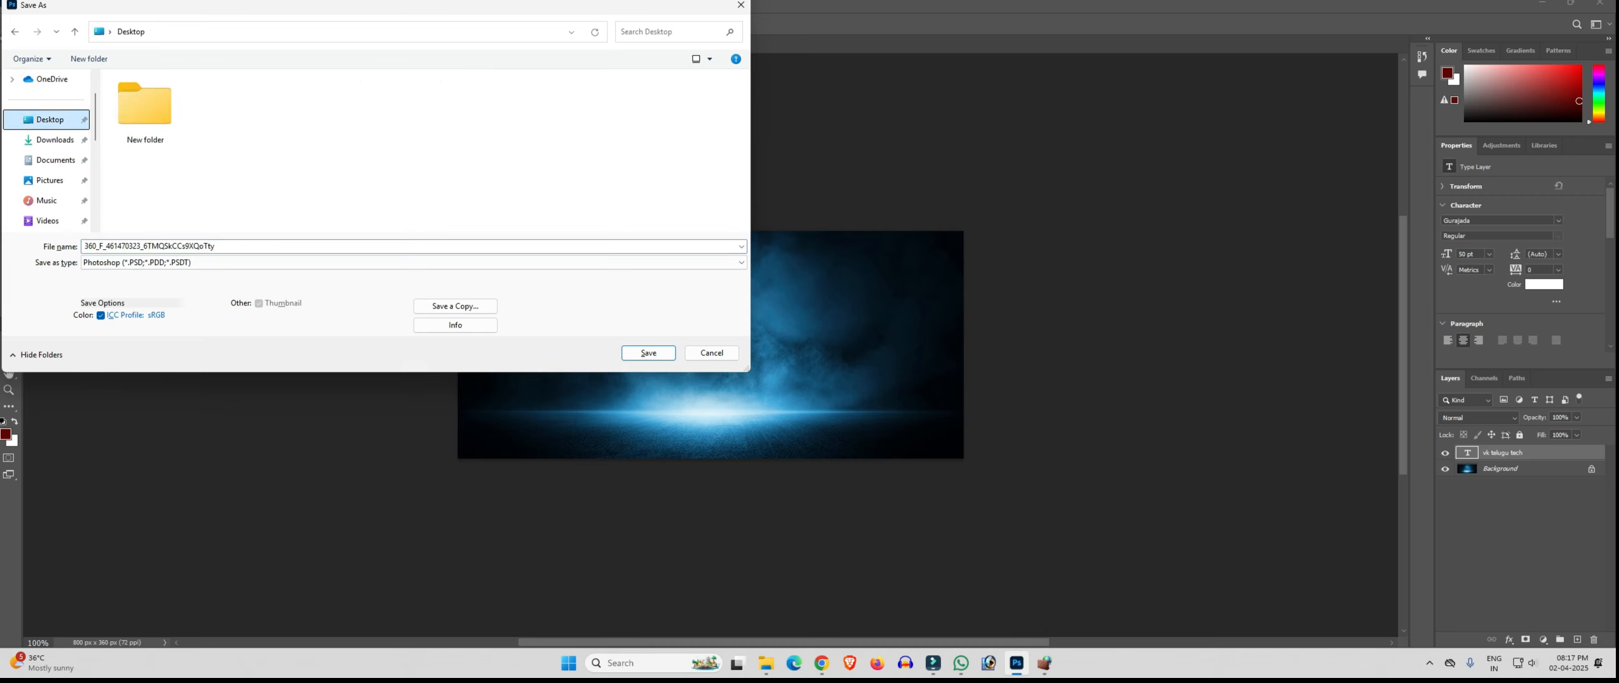
pyautogui.click(649, 353)
pyautogui.press('Return')
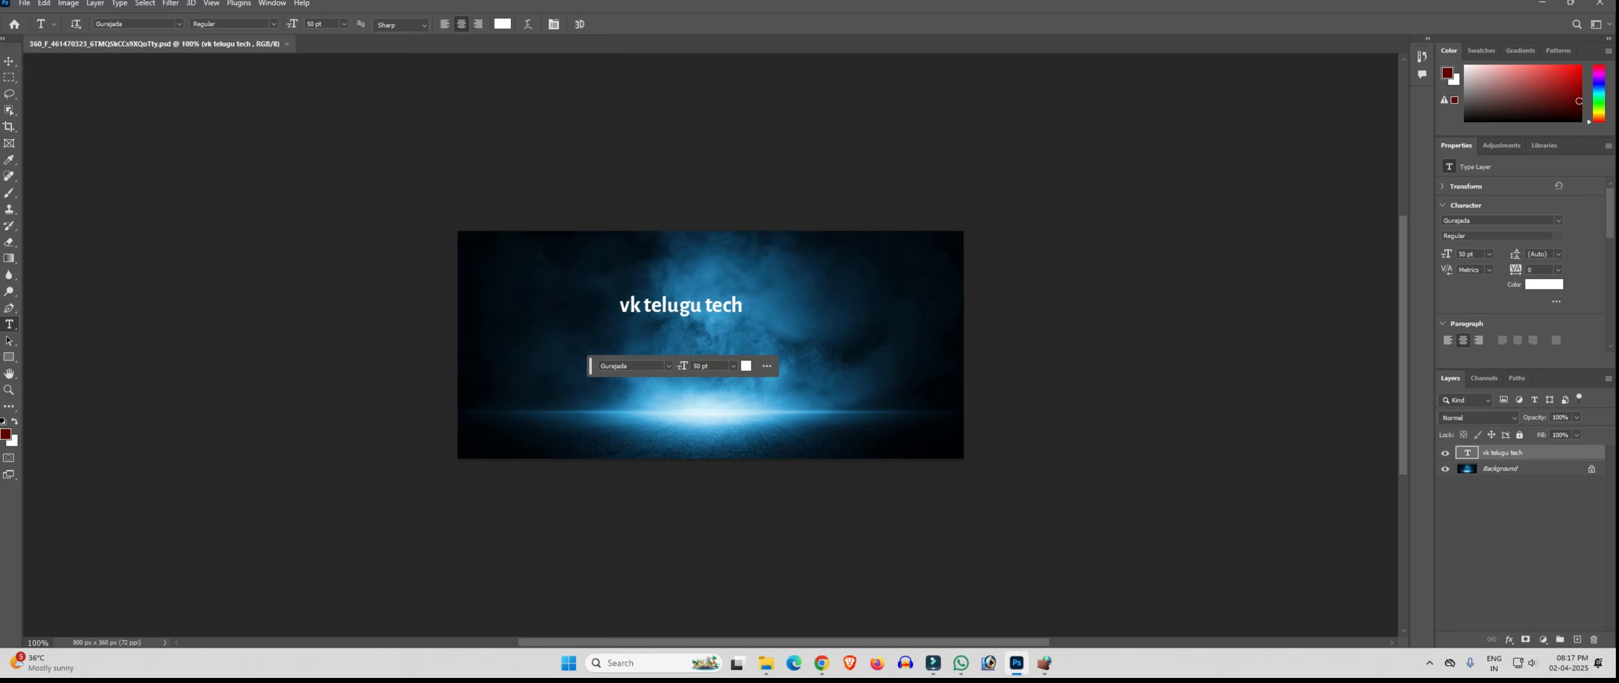